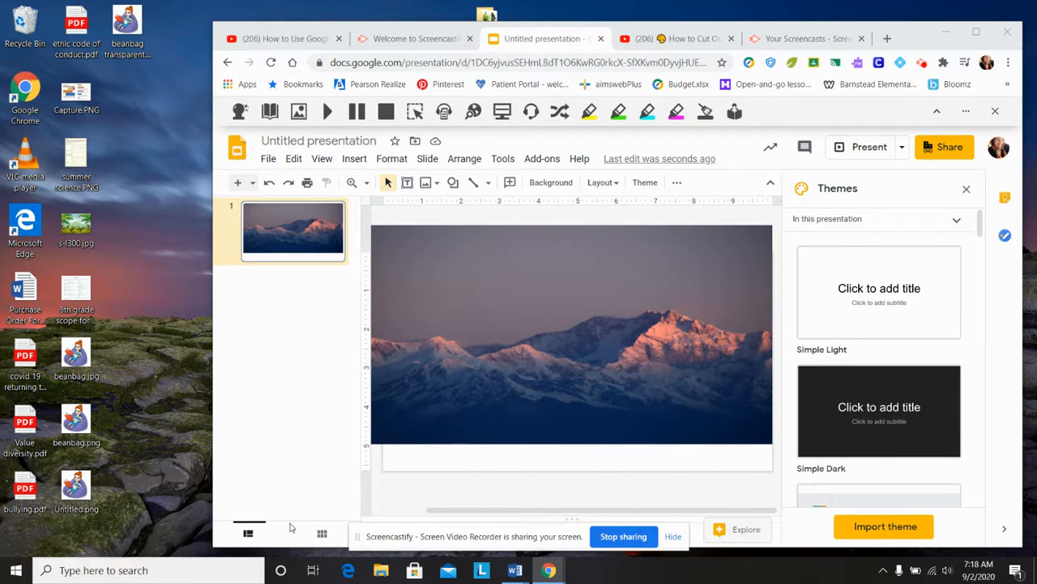
drag(81, 369, 519, 343)
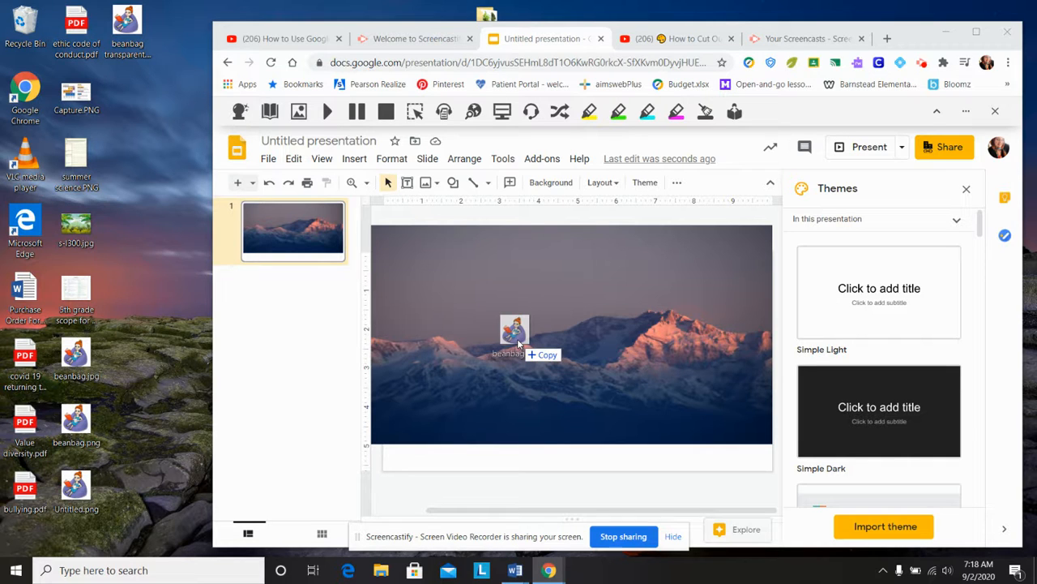
drag(518, 344, 568, 368)
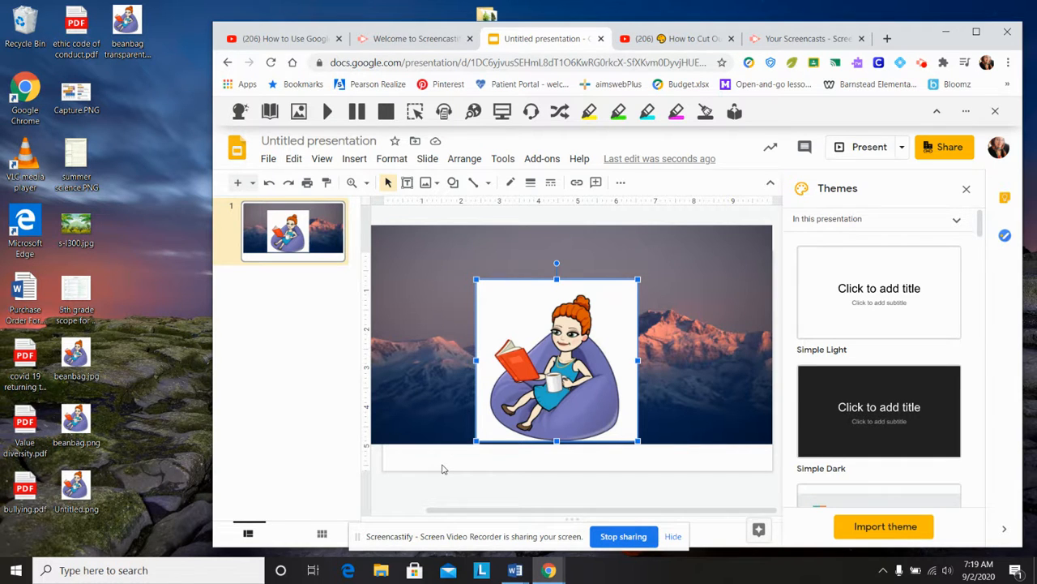
key(Delete)
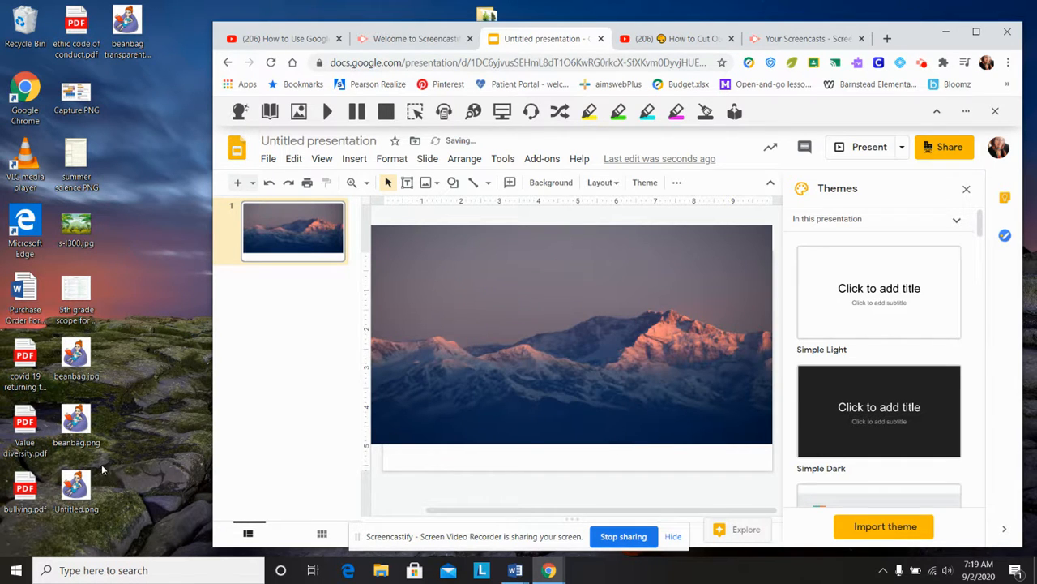
- Open beanbag.jpg in Paint 3D and cut out the beanbag character with Magic select, trimming the selection box to the figure
right_click(77, 362)
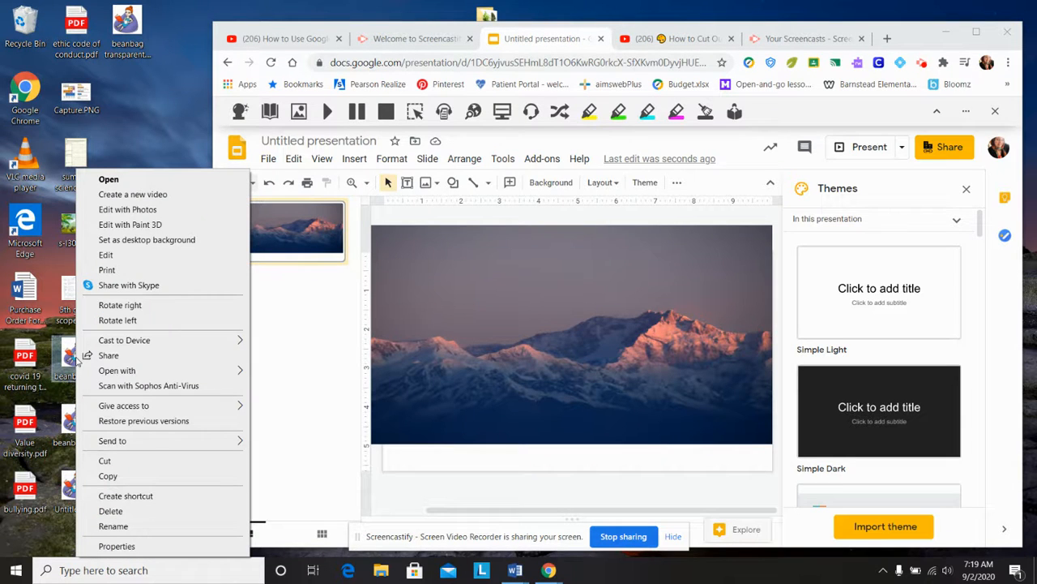
click(128, 225)
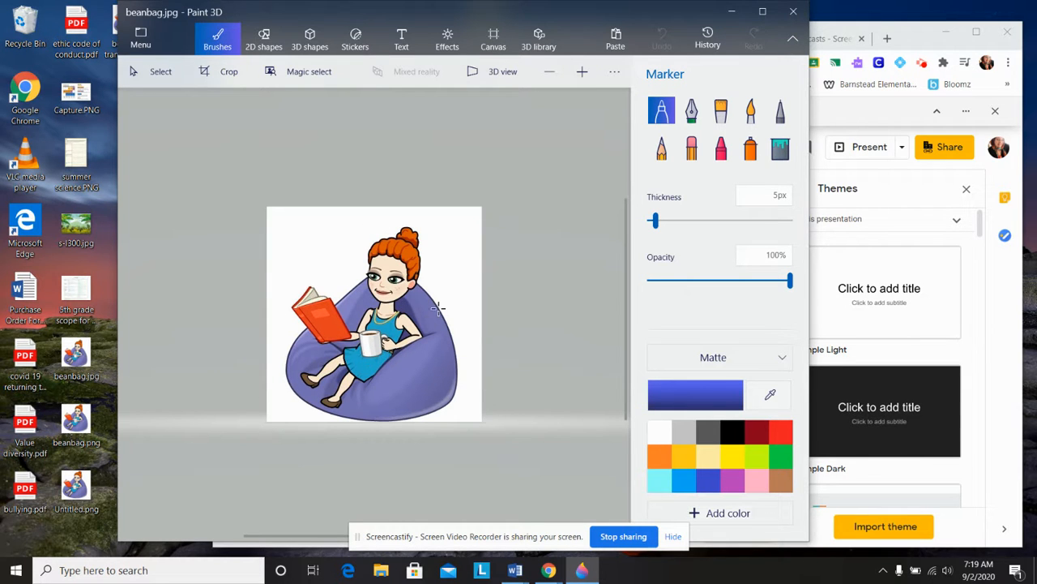
click(309, 73)
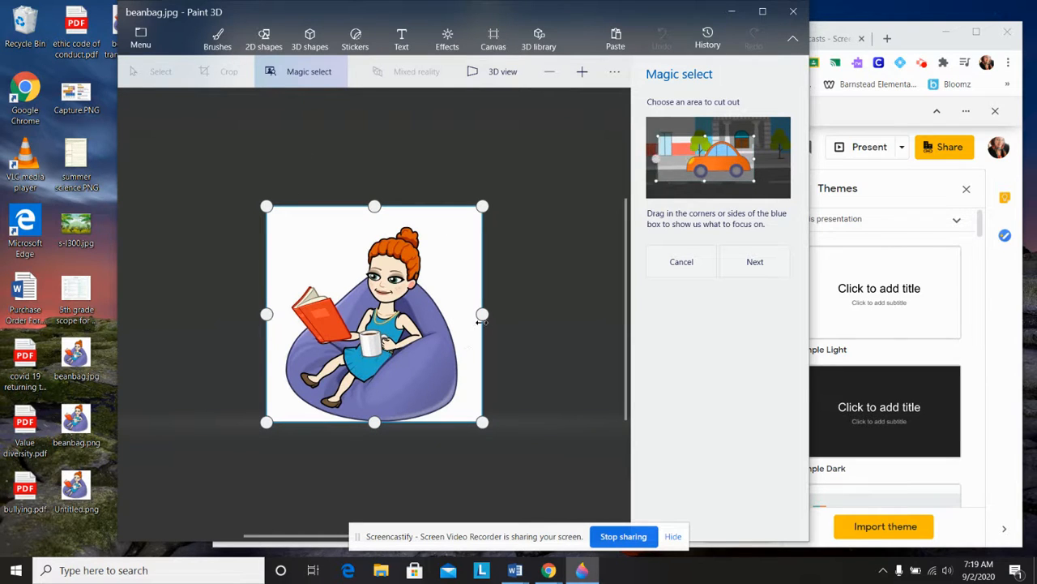
drag(482, 317, 461, 322)
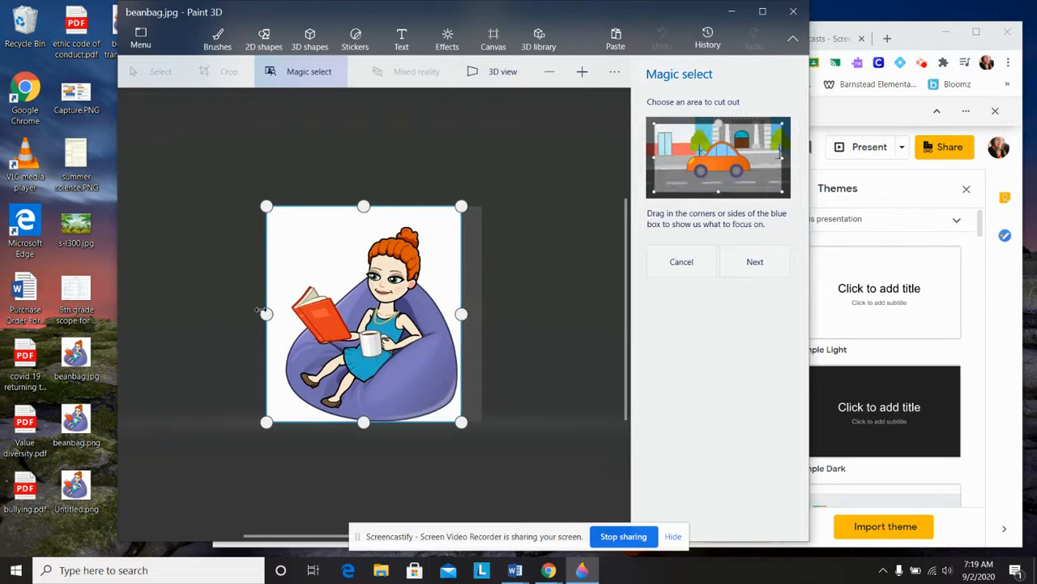
drag(266, 314, 281, 316)
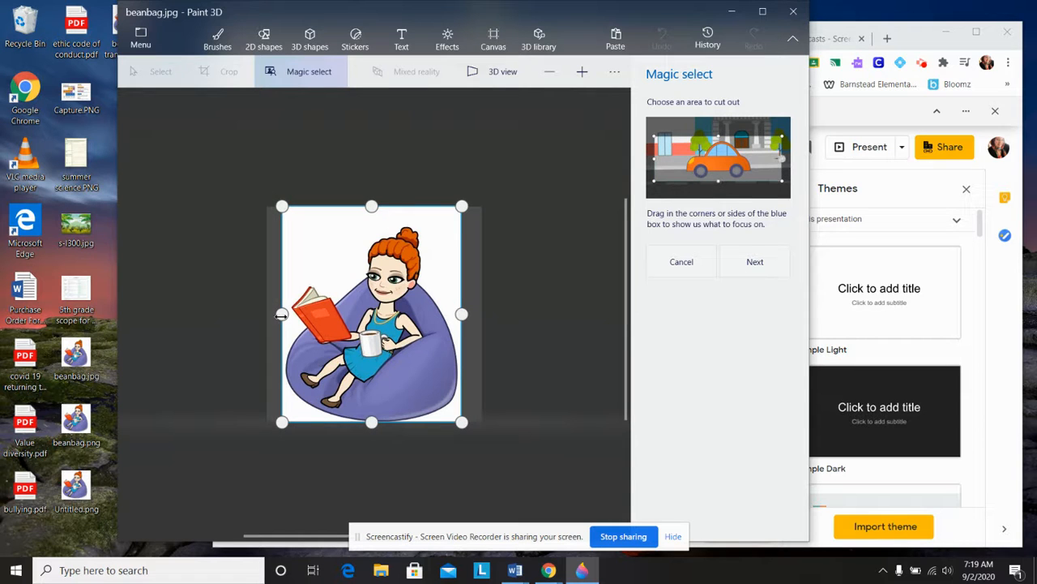
drag(372, 206, 369, 222)
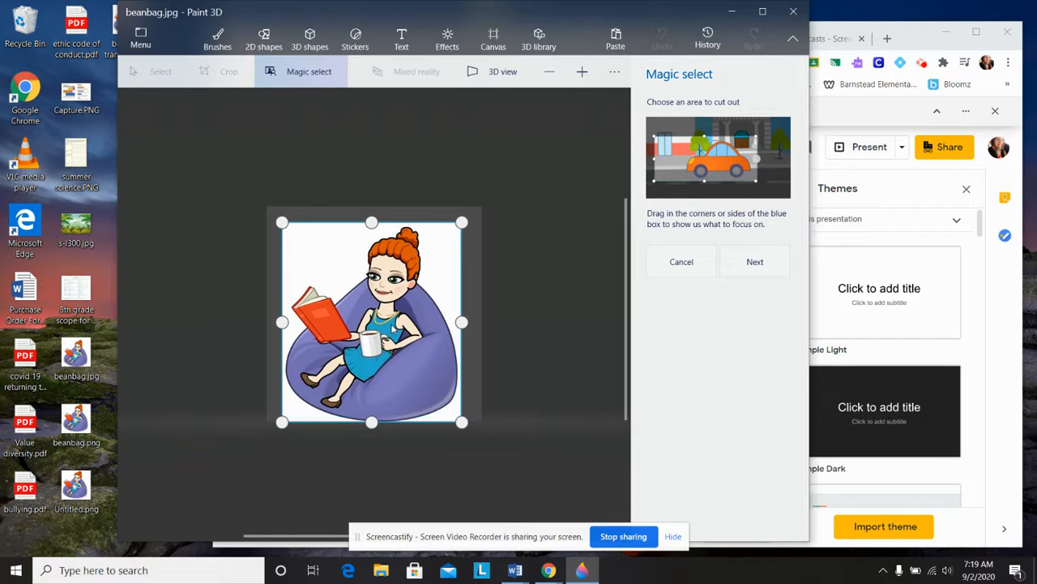
click(775, 270)
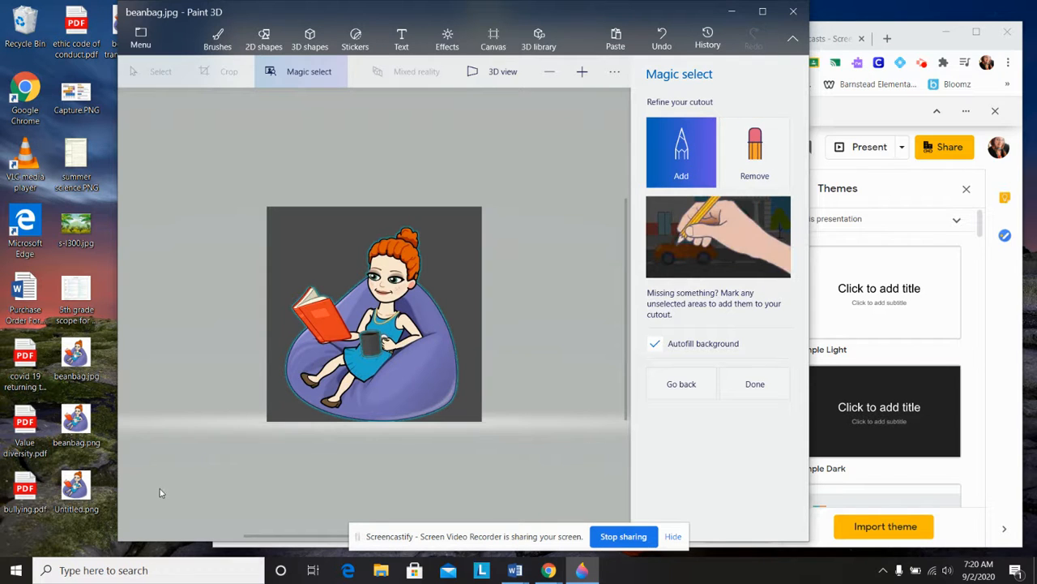
click(754, 389)
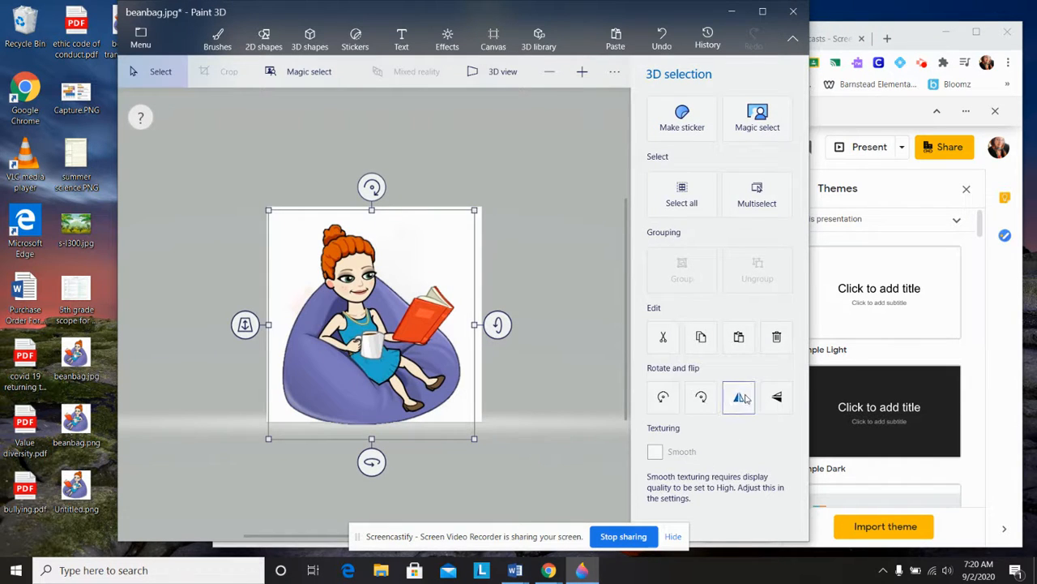
click(739, 407)
click(739, 407)
click(739, 407)
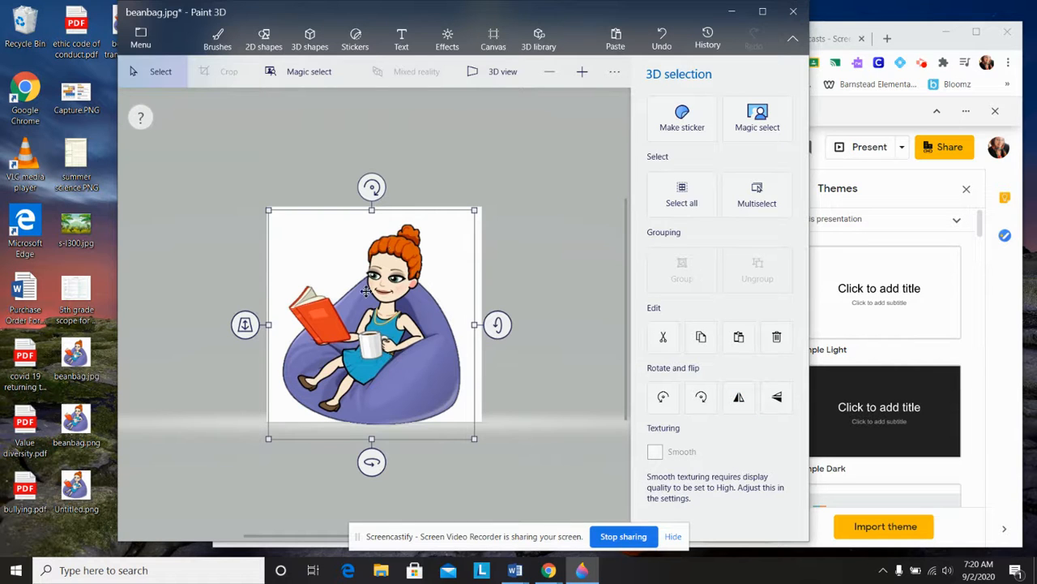
- Move the cutout character off the canvas and copy it
drag(377, 386, 237, 199)
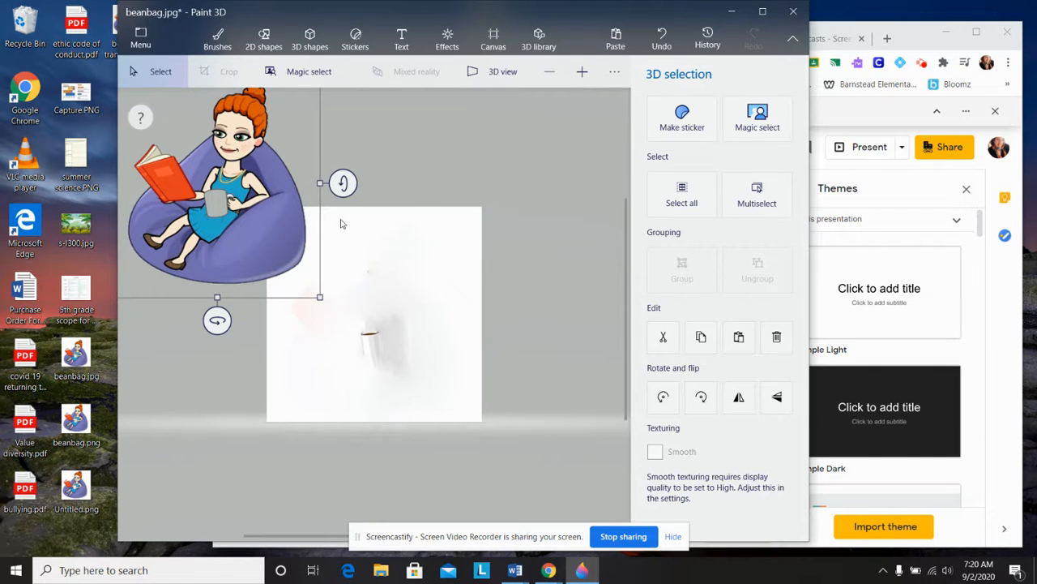
right_click(273, 239)
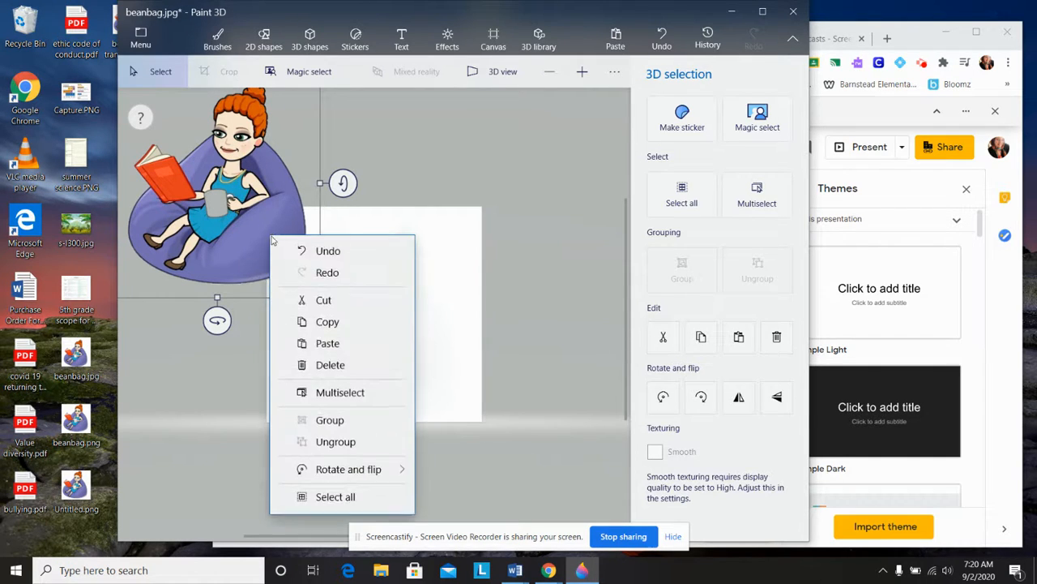
click(317, 324)
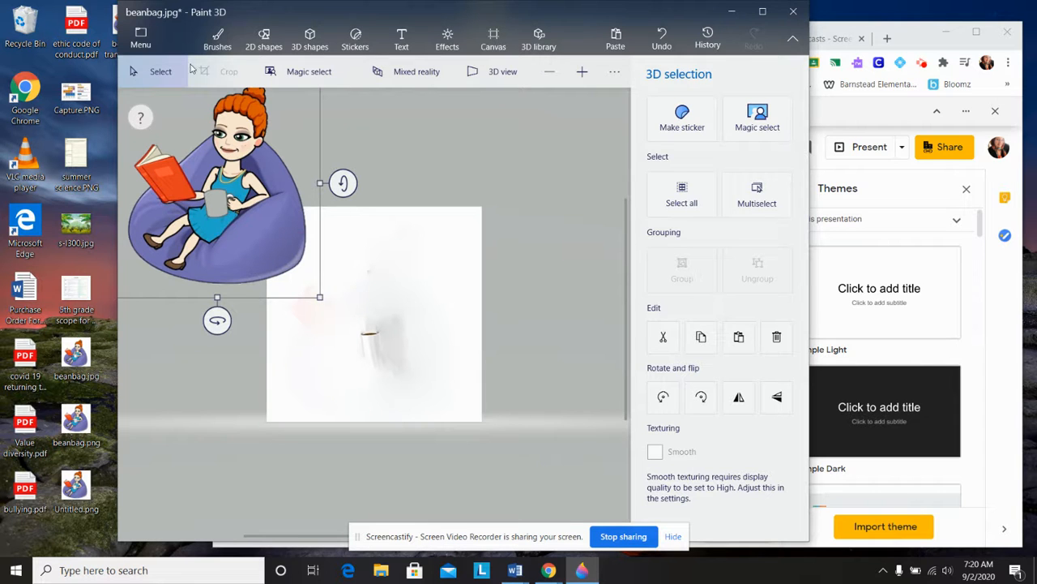
- Start a new project without saving beanbag.jpg and paste the copied cutout onto the blank canvas
click(140, 38)
click(161, 81)
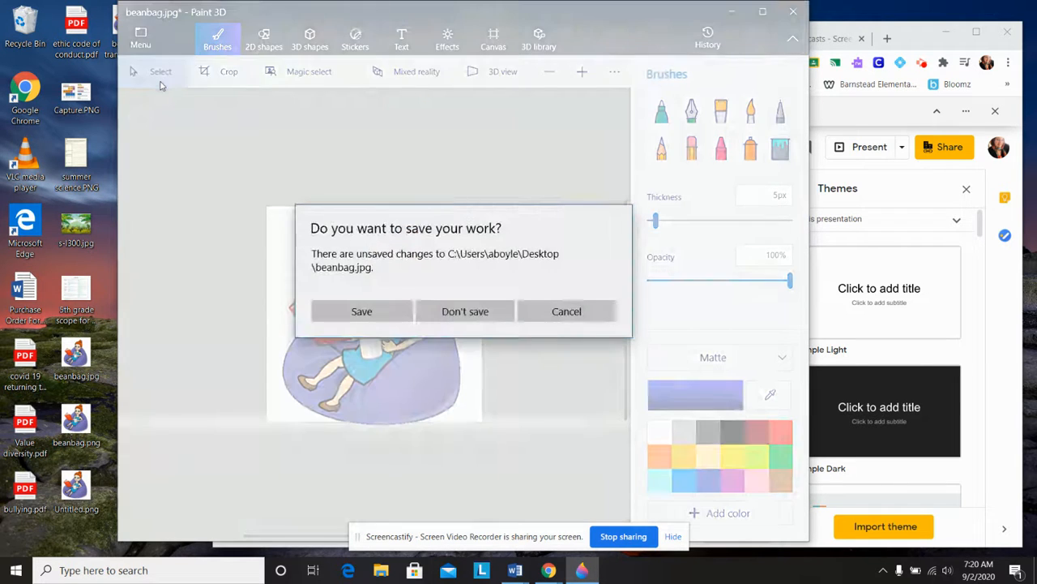
click(444, 313)
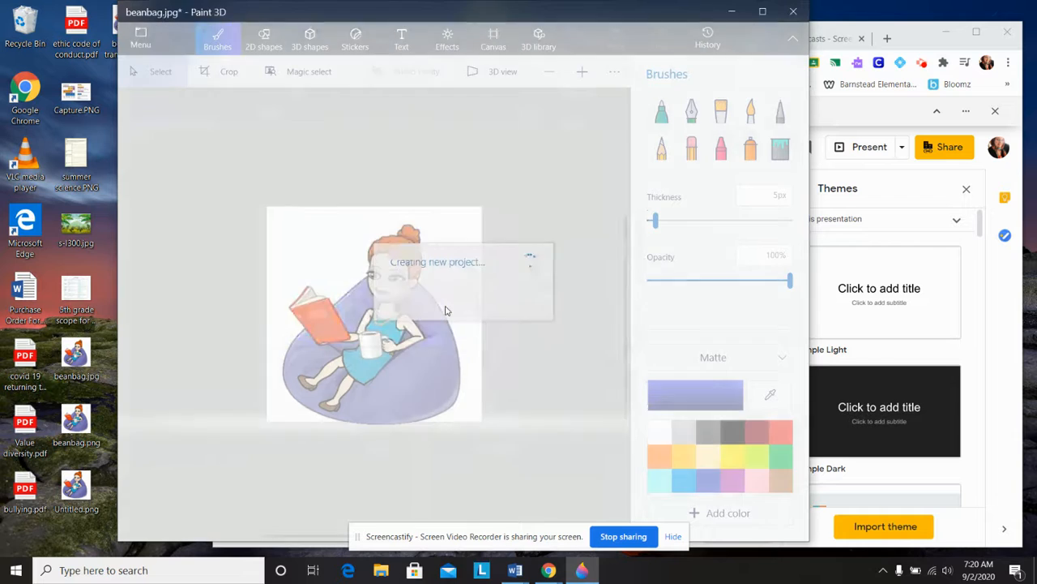
right_click(323, 252)
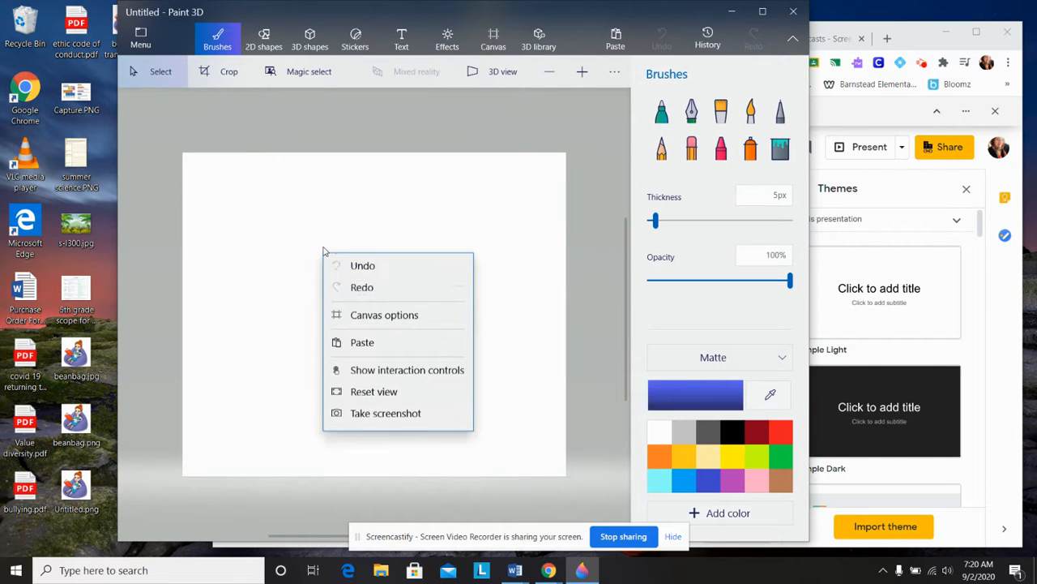
click(386, 350)
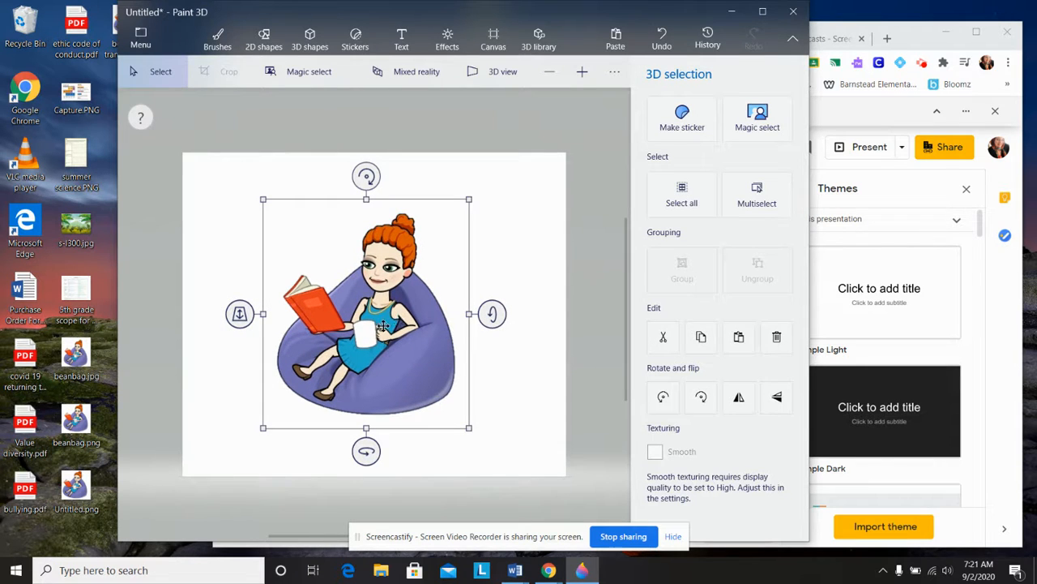
- Save a copy as a PNG image with the Transparency option turned on
click(142, 37)
click(163, 209)
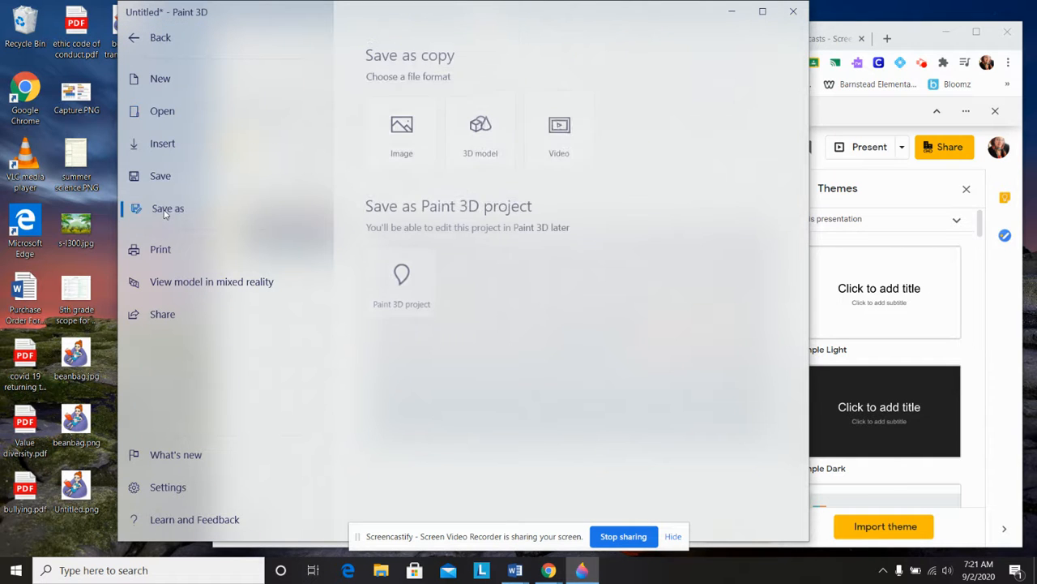
click(403, 128)
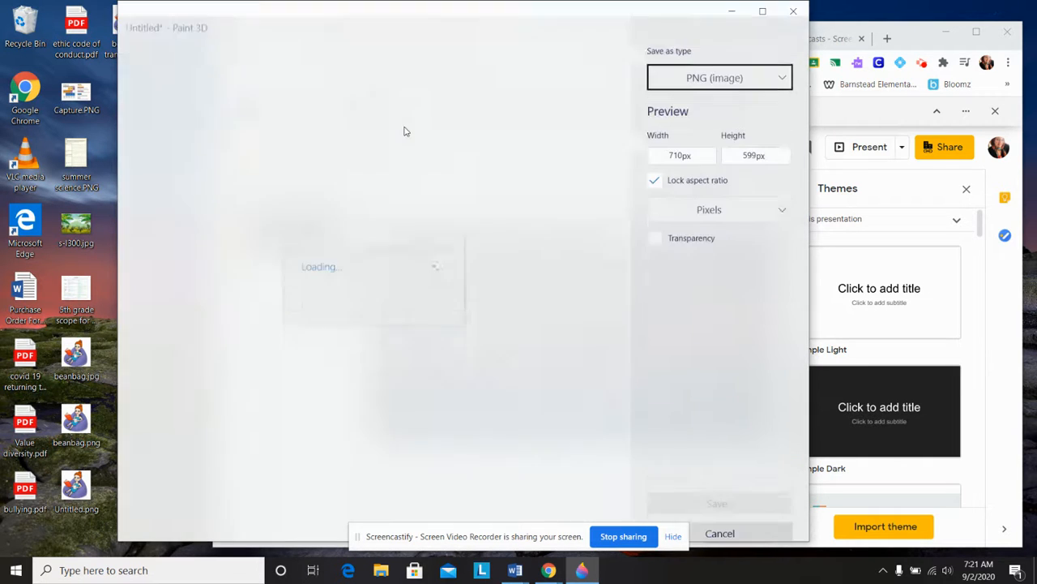
click(738, 68)
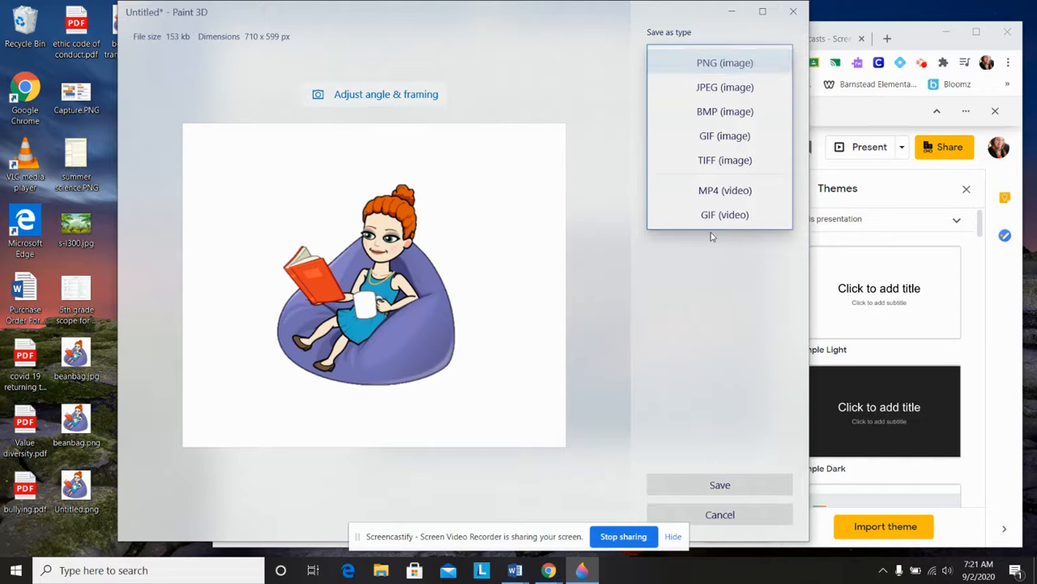
click(720, 63)
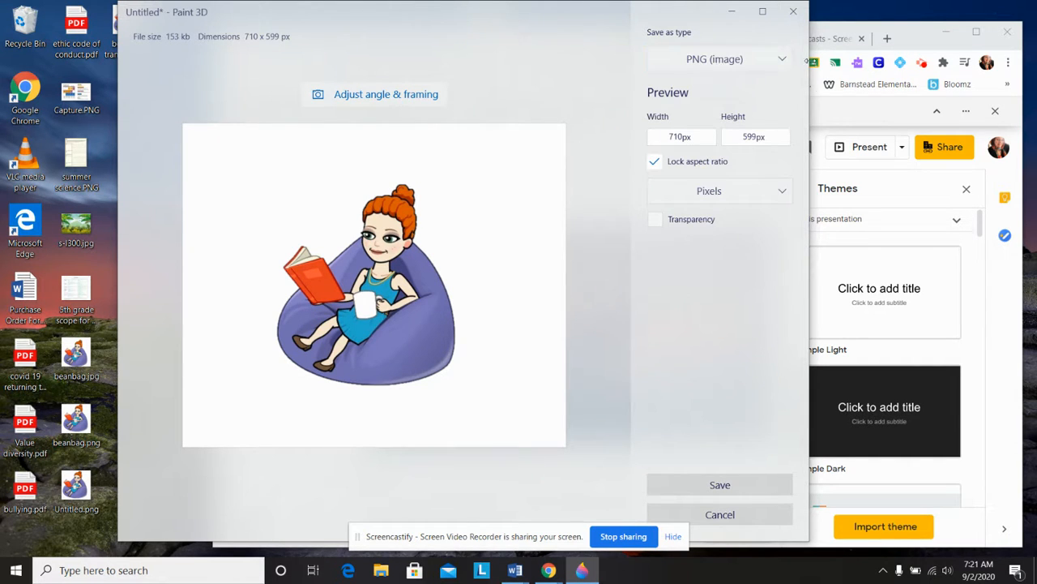
click(655, 220)
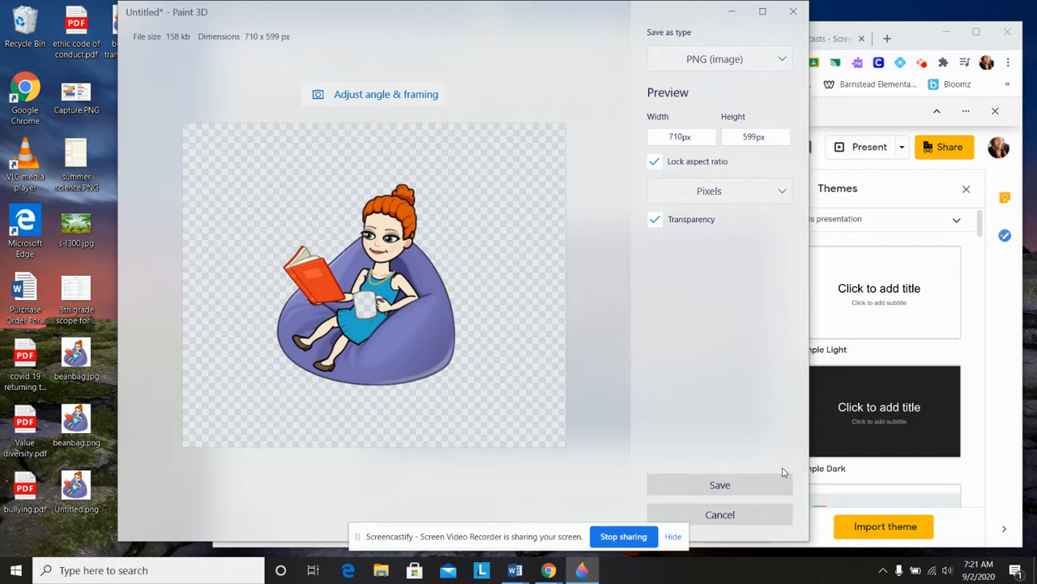
- Save the transparent PNG to the Desktop under the name beanbag transparent1
click(729, 485)
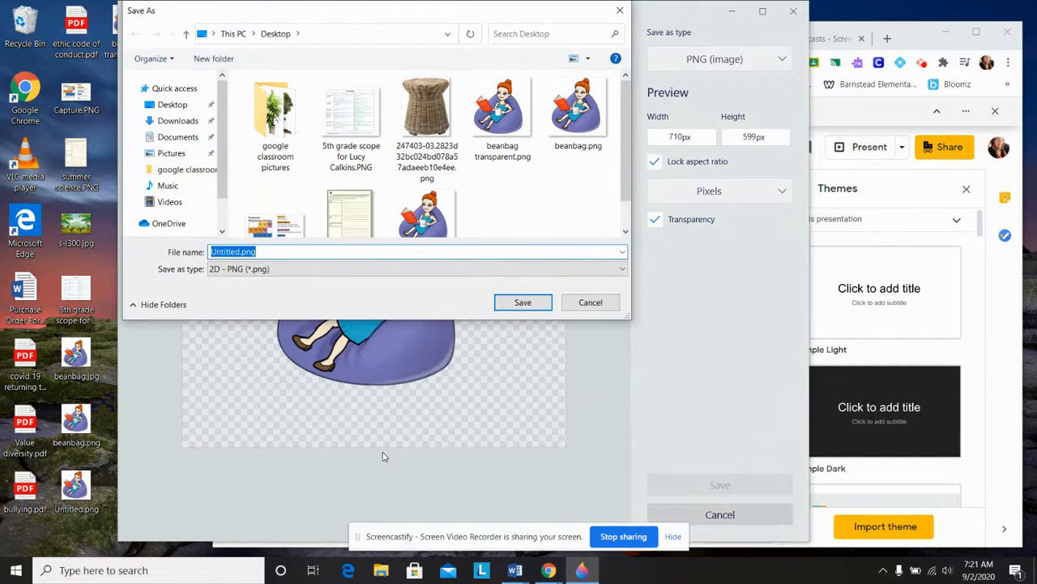
text(beanba)
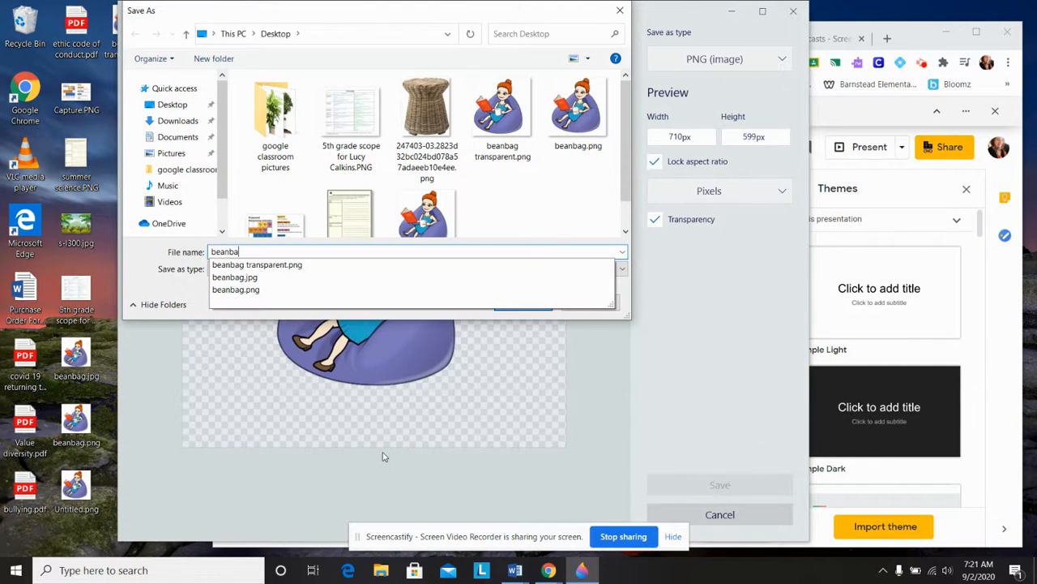
text(g transpa)
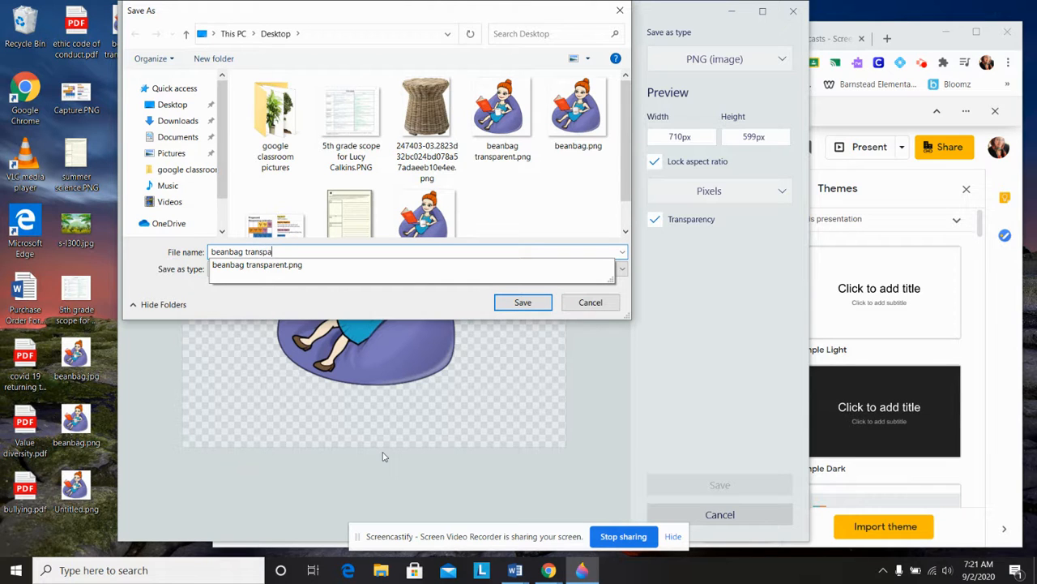
text(1)
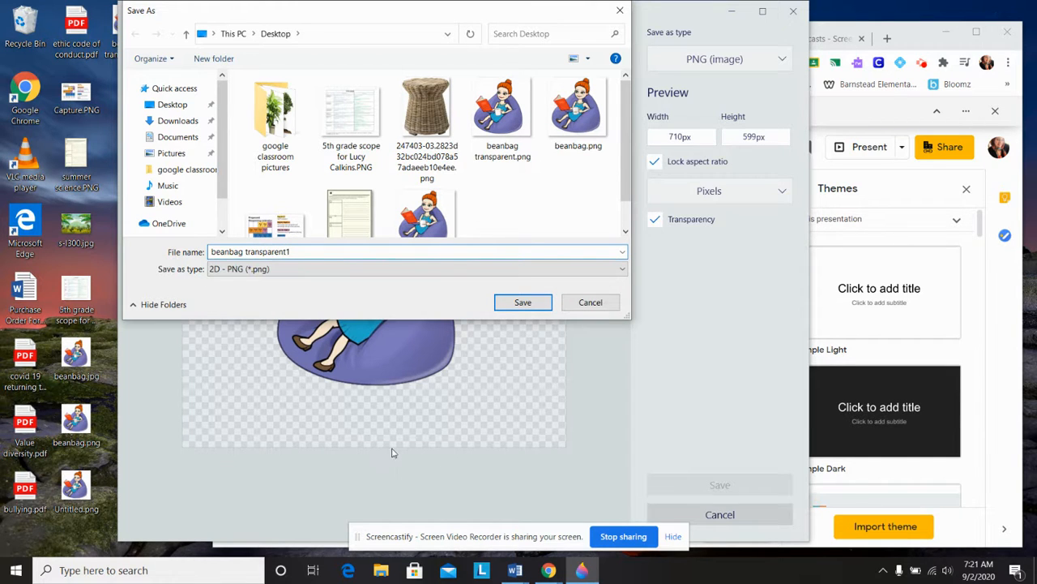
click(512, 304)
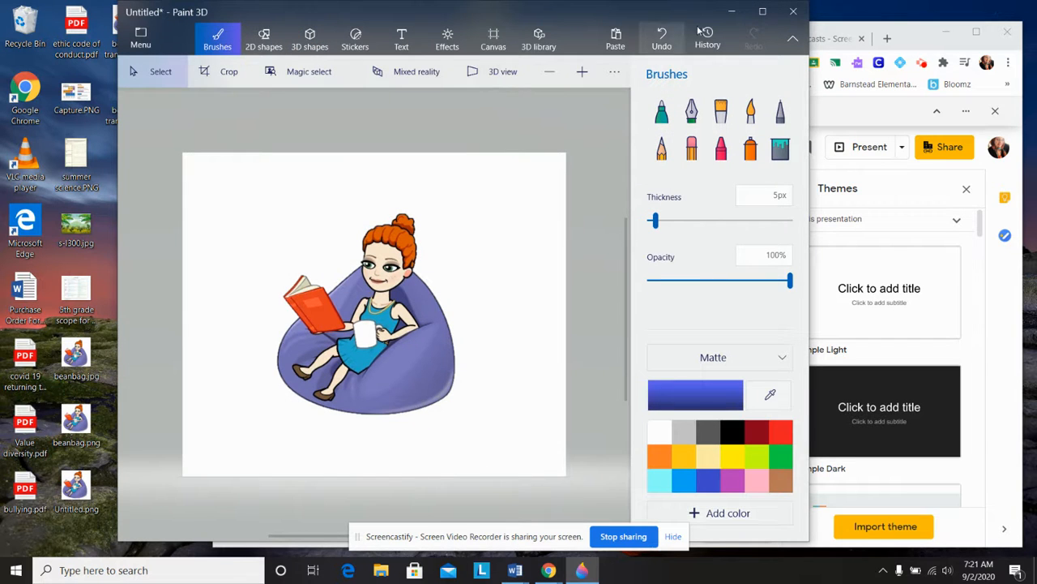
- Minimize Paint 3D, drop the transparent beanbag image from the desktop onto the slide, then shrink and position it
click(731, 11)
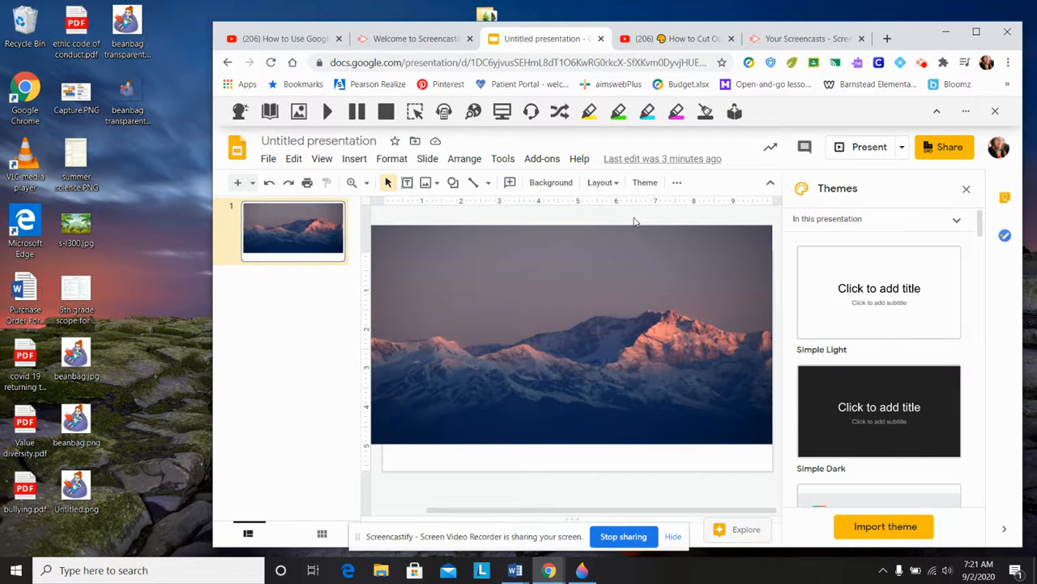
drag(128, 92, 539, 338)
drag(553, 377, 609, 391)
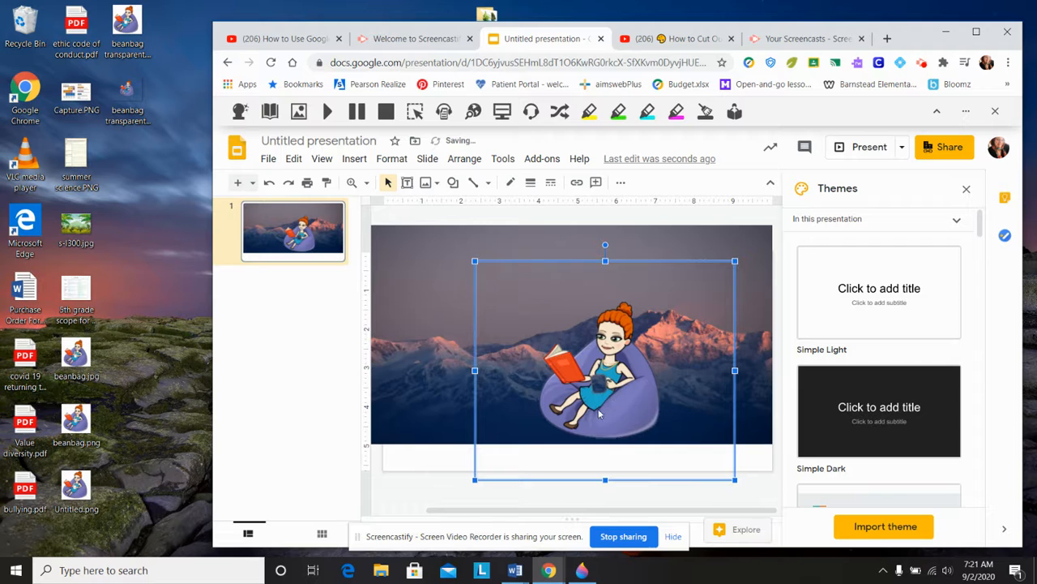
drag(734, 261, 666, 318)
drag(585, 428, 592, 397)
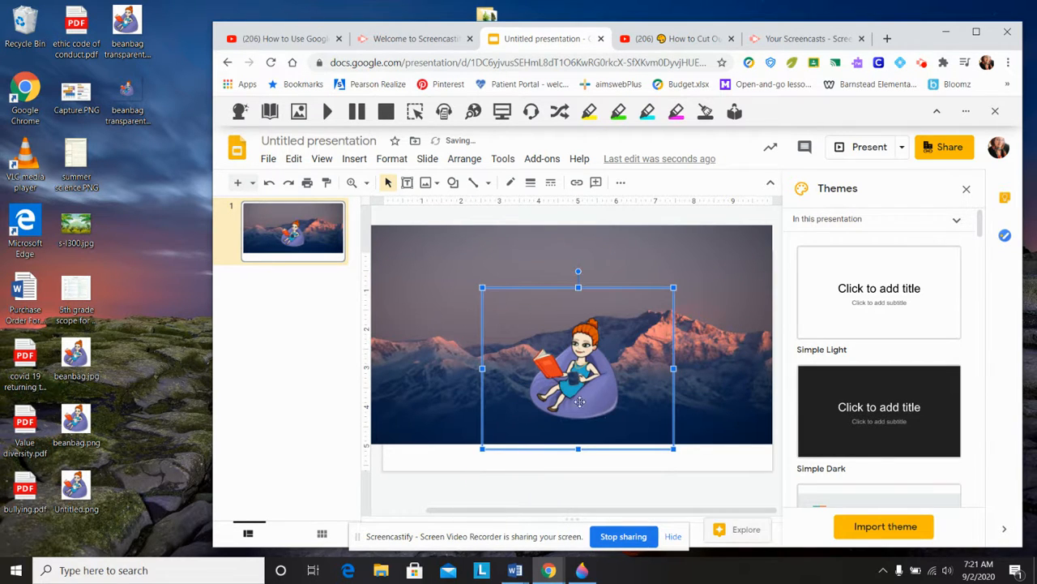